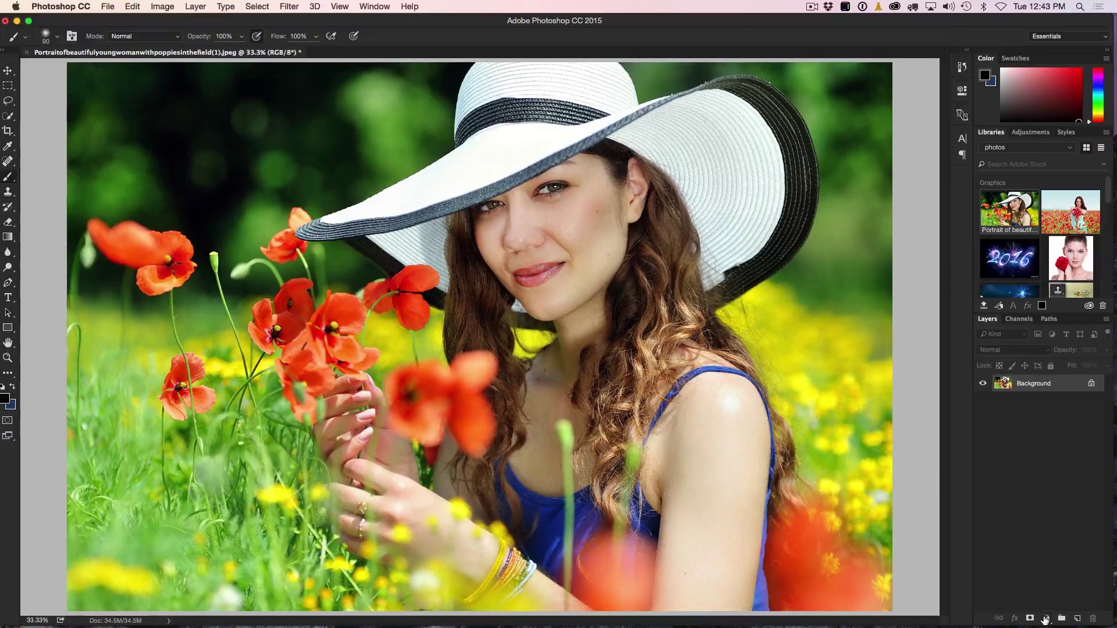
- Add a Hue/Saturation adjustment layer above the Background, trying a hue shift then resetting to 0
click(1045, 618)
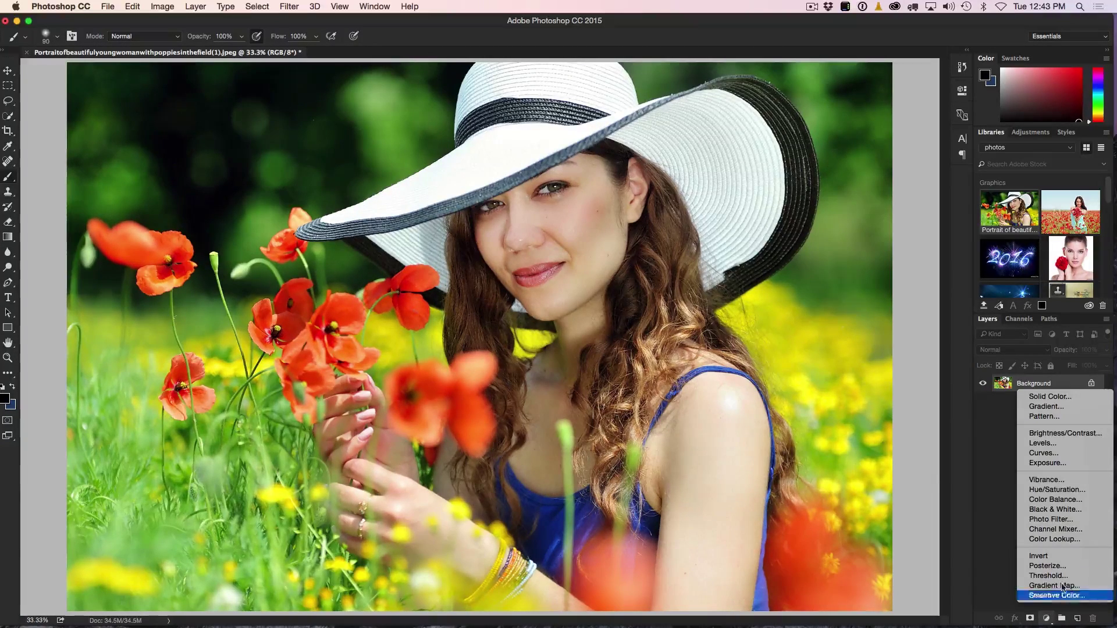
click(1054, 492)
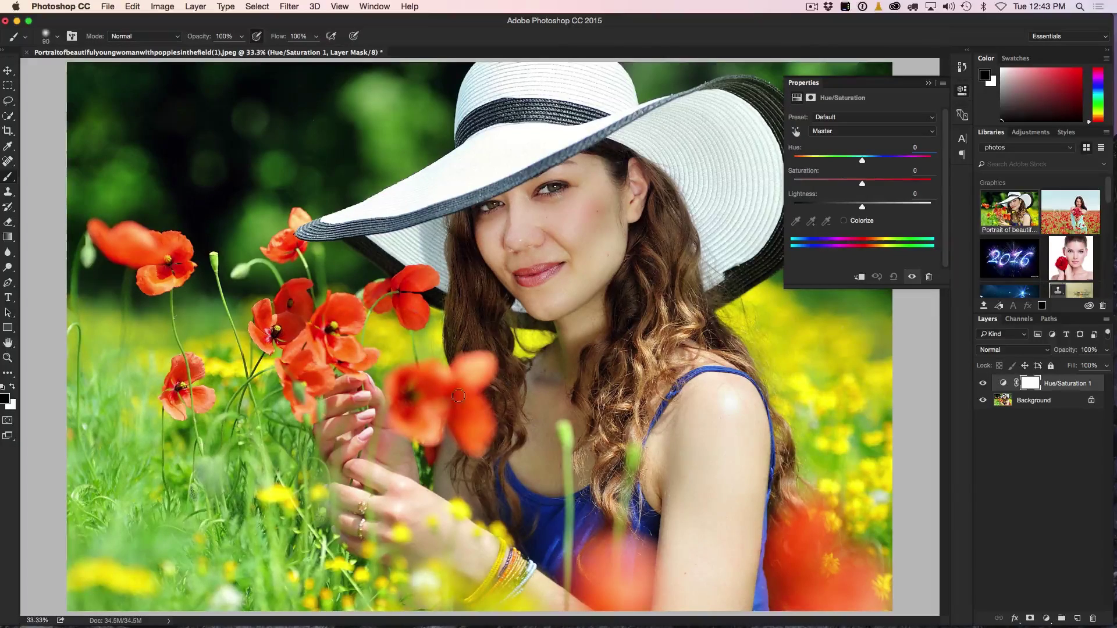
drag(863, 161, 899, 162)
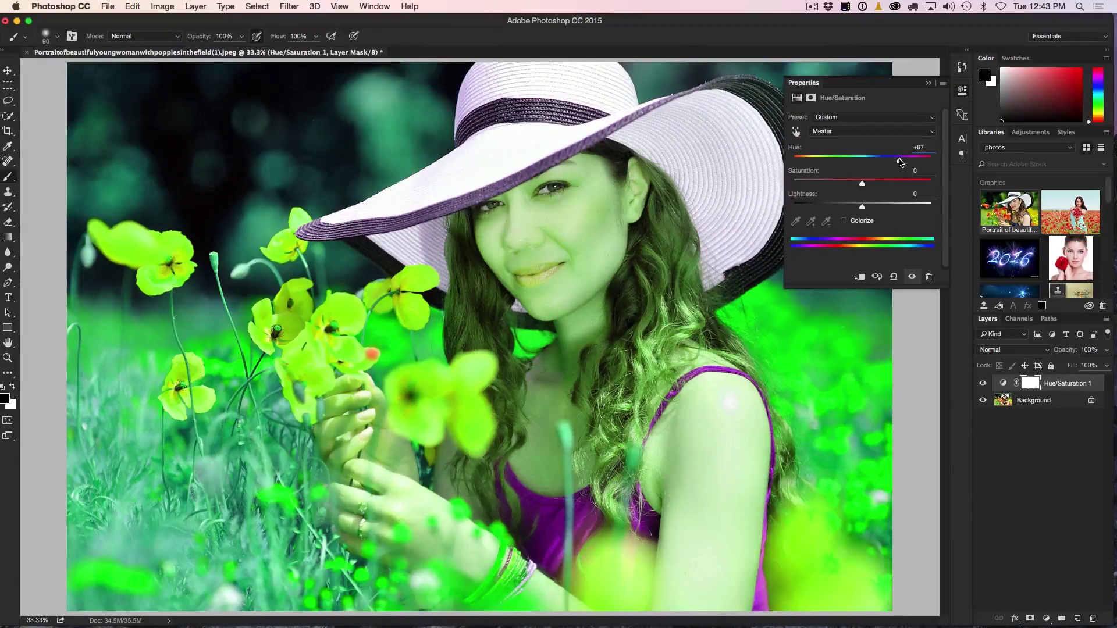
click(894, 277)
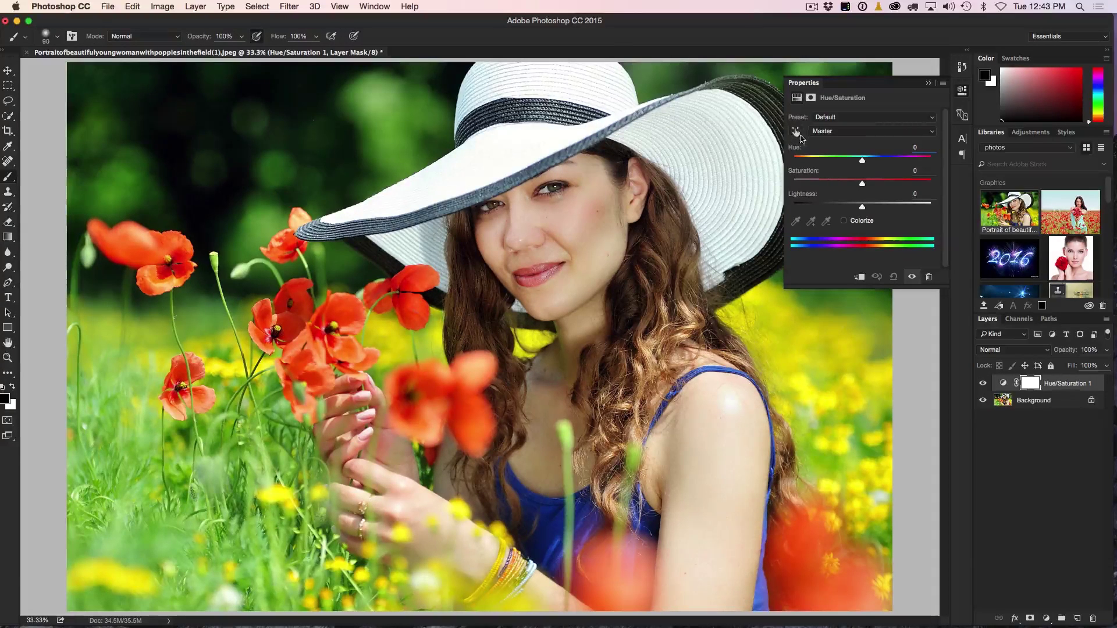
- Sample a red poppy with the targeted adjustment tool so Hue/Saturation targets Reds
click(796, 132)
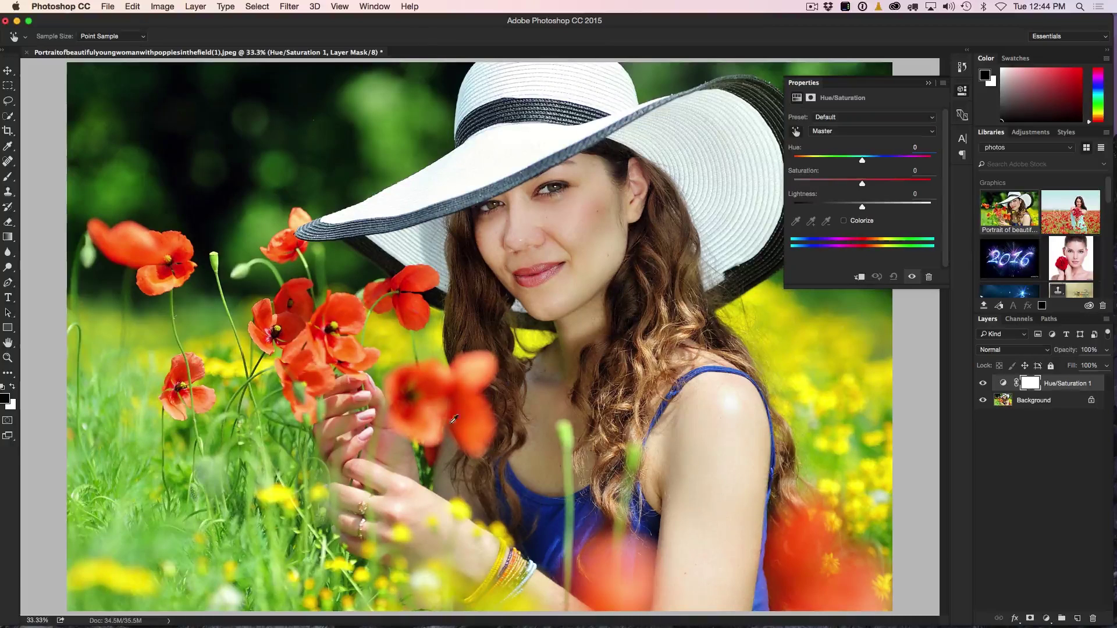
click(797, 559)
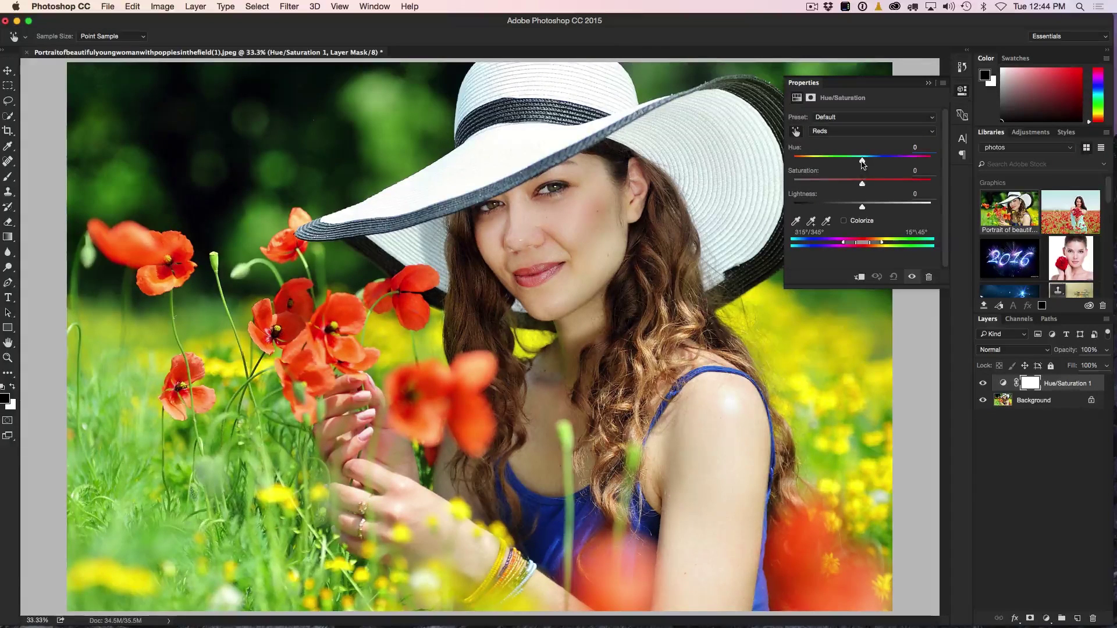
- Set Reds Hue to +43 and widen the range to 319°/348°–21°/59° to yellow every poppy
drag(862, 161, 892, 162)
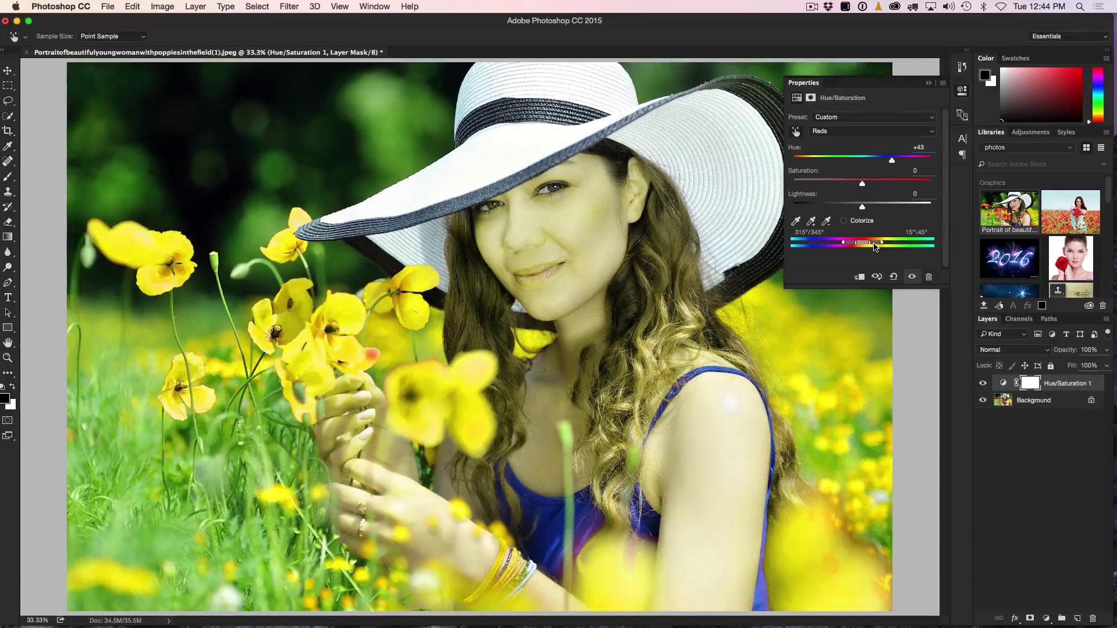
drag(871, 246, 866, 245)
drag(882, 244, 880, 246)
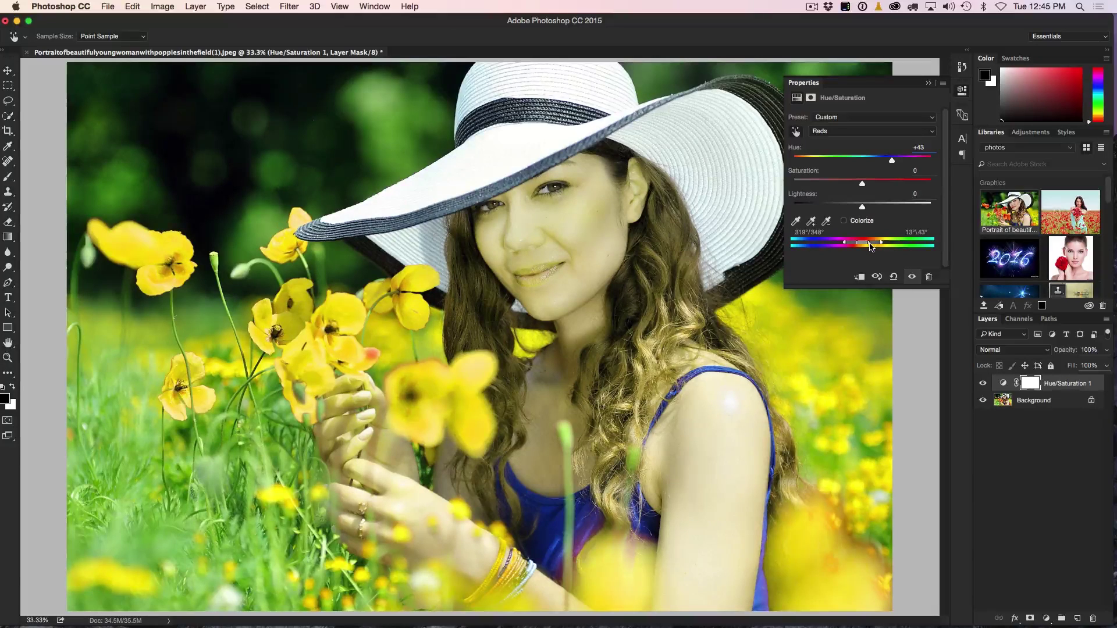
drag(870, 247, 884, 245)
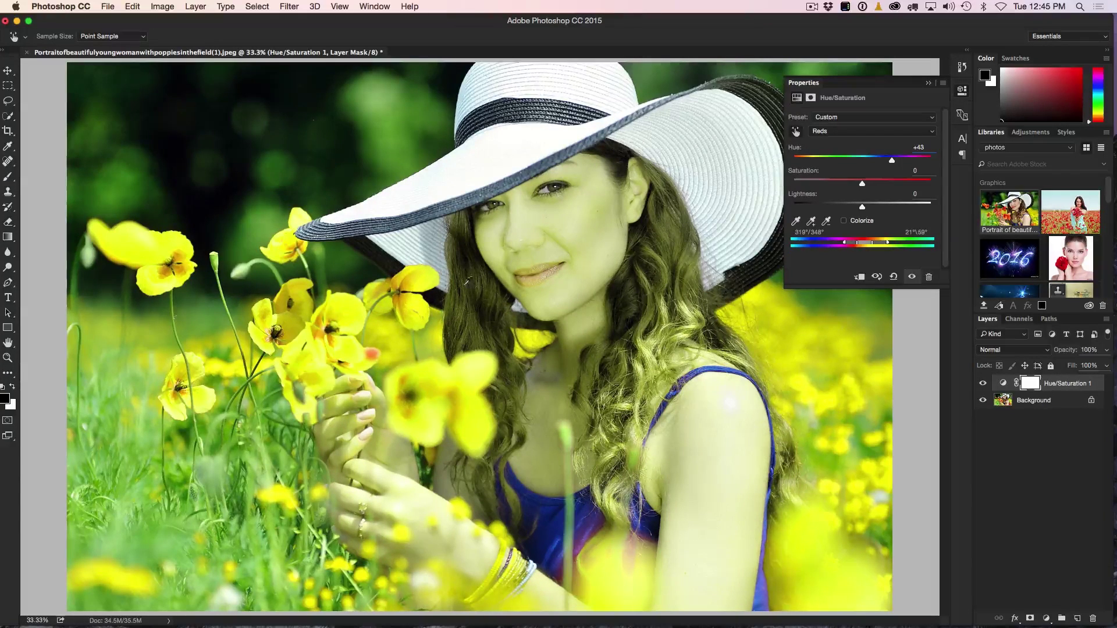
- Close the Hue/Saturation properties and toggle Hue/Saturation 1 to compare yellow and red poppies, then pick the Brush
click(930, 85)
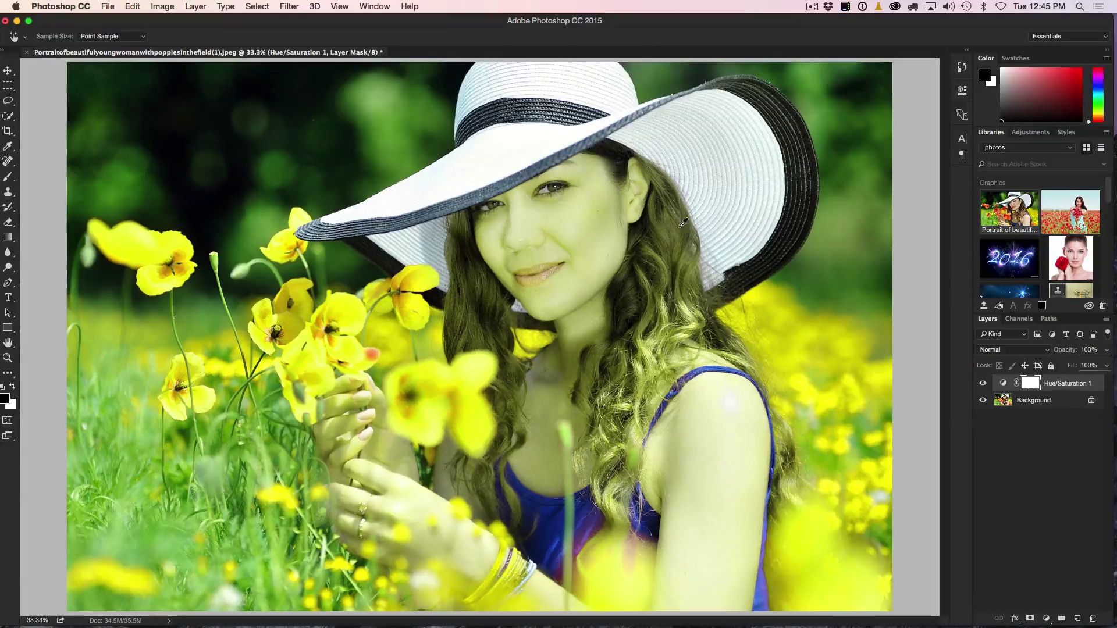
click(983, 384)
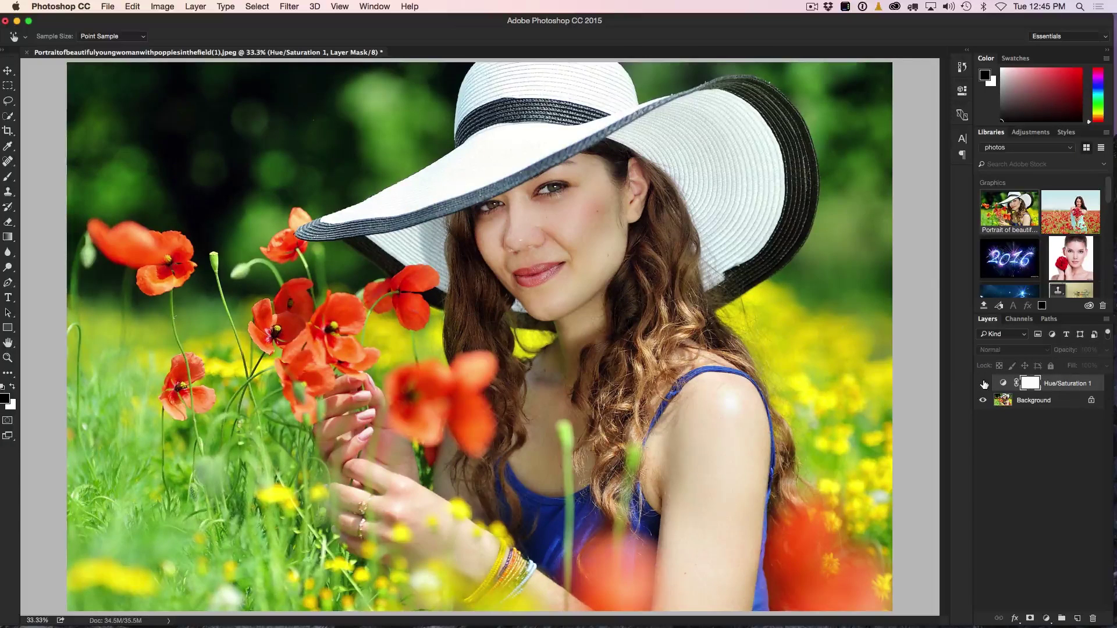
click(983, 384)
click(983, 383)
click(983, 384)
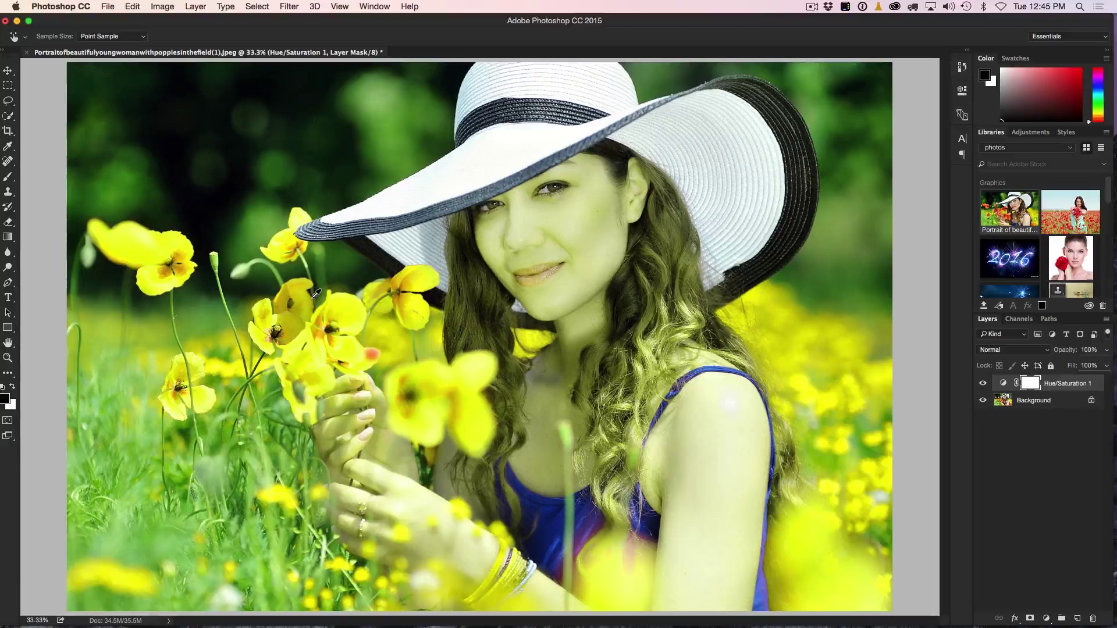
click(10, 177)
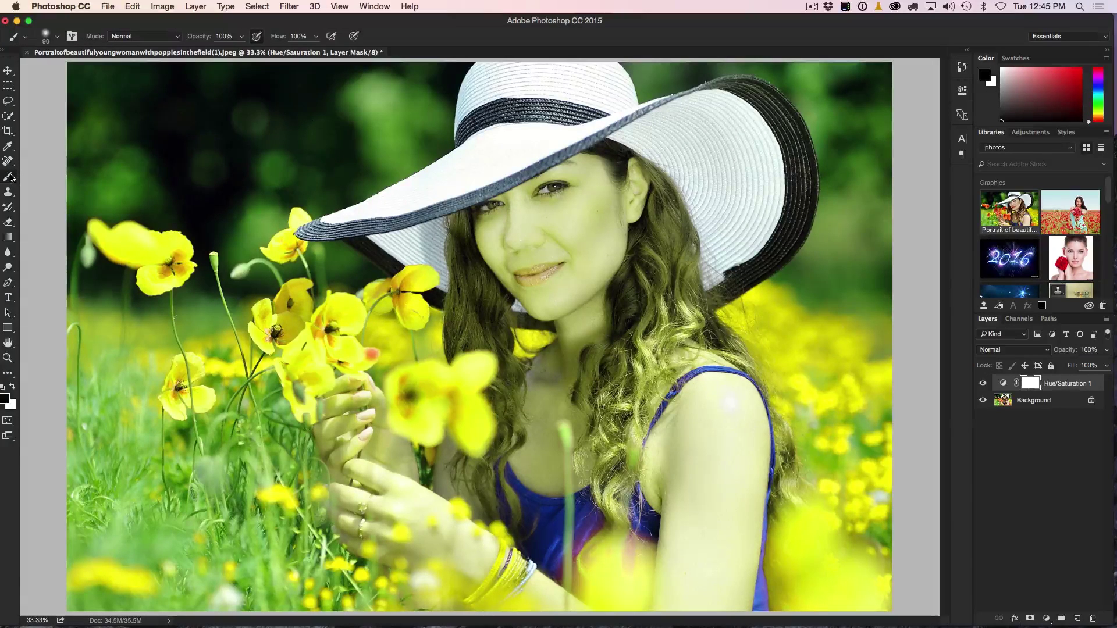
click(10, 177)
- Paint black on the Hue/Saturation mask with a size-400 soft brush over face and cheek
click(82, 173)
click(57, 37)
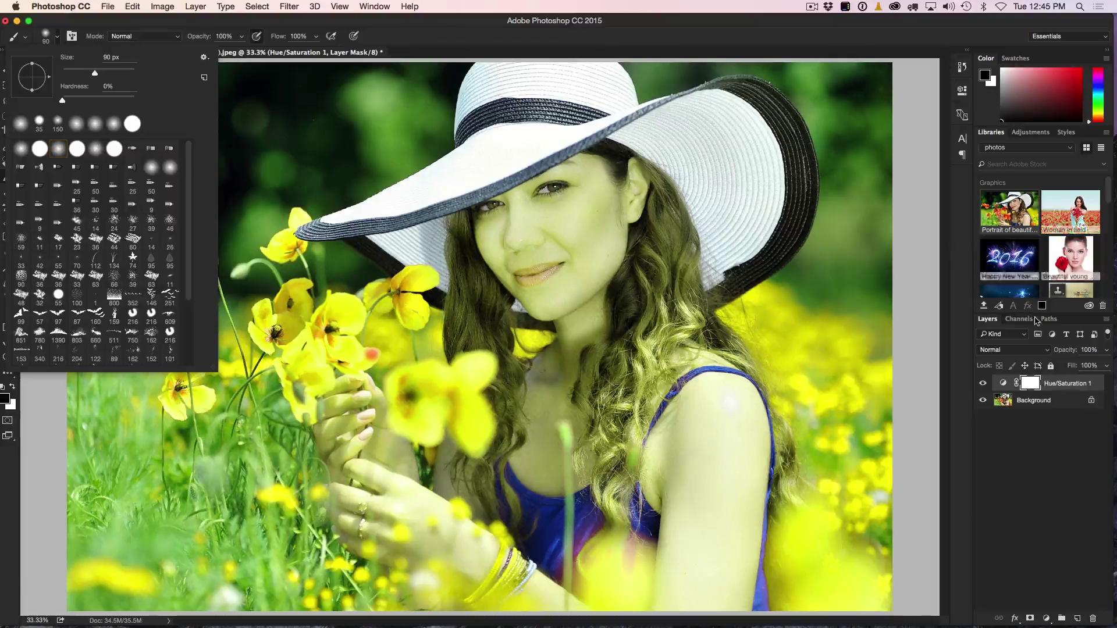
click(1033, 383)
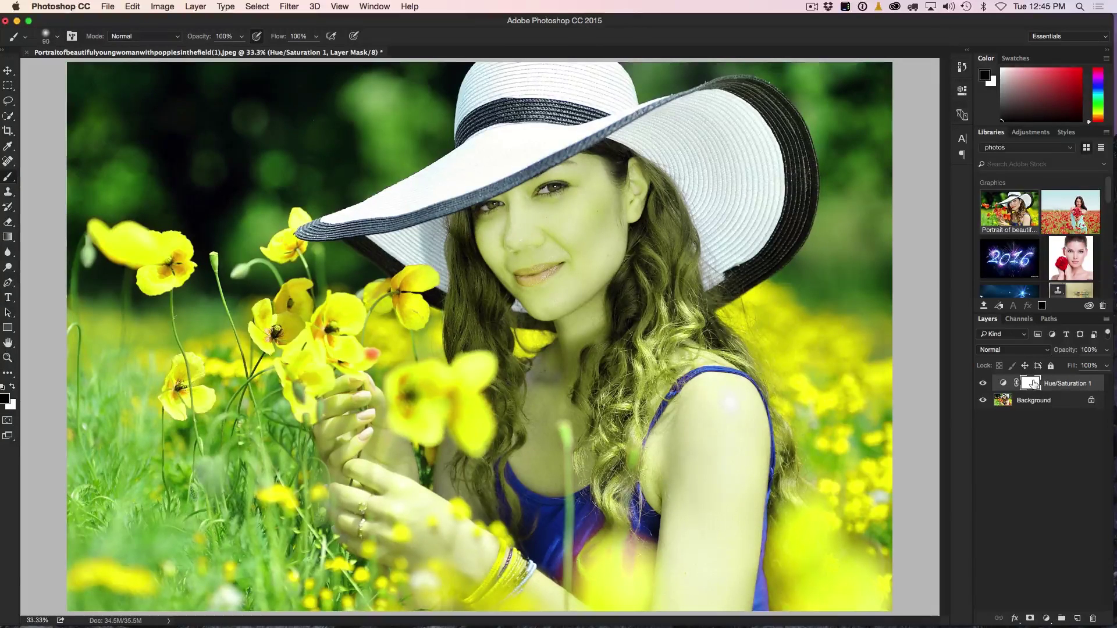
key(bracketright)
key(bracketright)
key(bracketright)
key(bracketright)
key(bracketright)
key(bracketright)
key(bracketright)
key(bracketright)
mouse_move(573, 210)
mouse_down()
mouse_move(576, 194)
mouse_move(489, 187)
mouse_move(523, 265)
mouse_move(566, 286)
mouse_move(590, 343)
mouse_move(600, 274)
mouse_move(680, 192)
mouse_move(669, 348)
mouse_move(625, 529)
mouse_move(698, 407)
mouse_move(727, 417)
mouse_move(713, 602)
mouse_move(685, 598)
mouse_move(742, 474)
mouse_move(673, 469)
mouse_move(567, 430)
mouse_move(547, 456)
mouse_move(461, 482)
mouse_move(464, 421)
mouse_move(485, 393)
mouse_move(461, 294)
mouse_move(515, 233)
mouse_move(592, 273)
mouse_up()
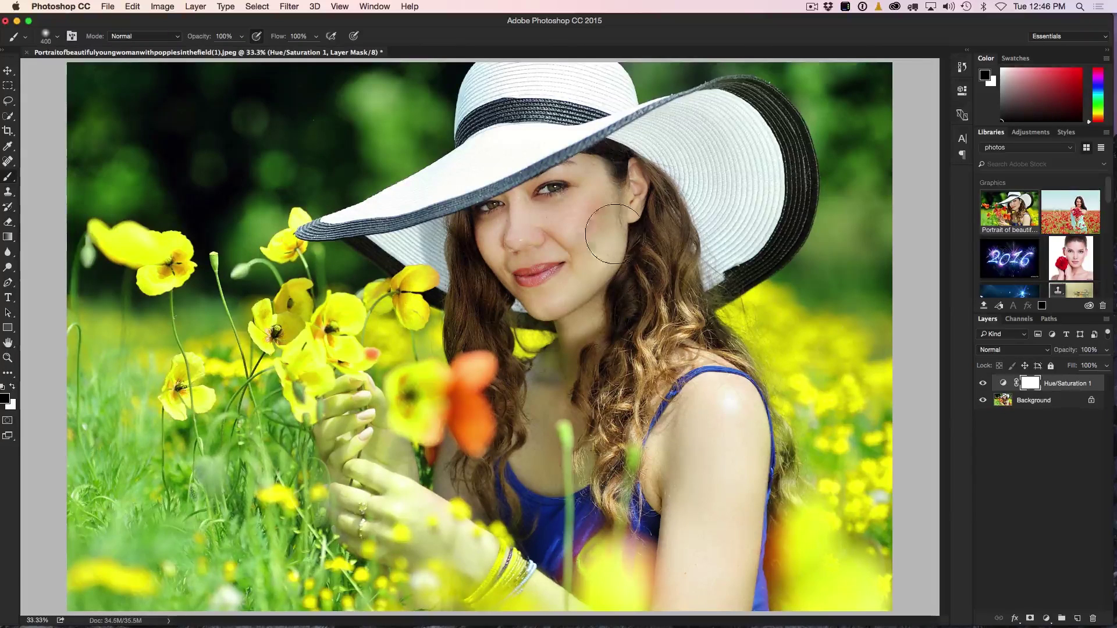
mouse_move(579, 448)
mouse_down()
mouse_move(576, 605)
mouse_move(439, 534)
mouse_move(442, 546)
mouse_move(450, 518)
mouse_move(391, 526)
mouse_move(396, 483)
mouse_move(343, 505)
mouse_move(371, 482)
mouse_move(393, 504)
mouse_move(392, 525)
mouse_move(341, 498)
mouse_move(353, 494)
mouse_move(405, 527)
mouse_move(384, 572)
mouse_up()
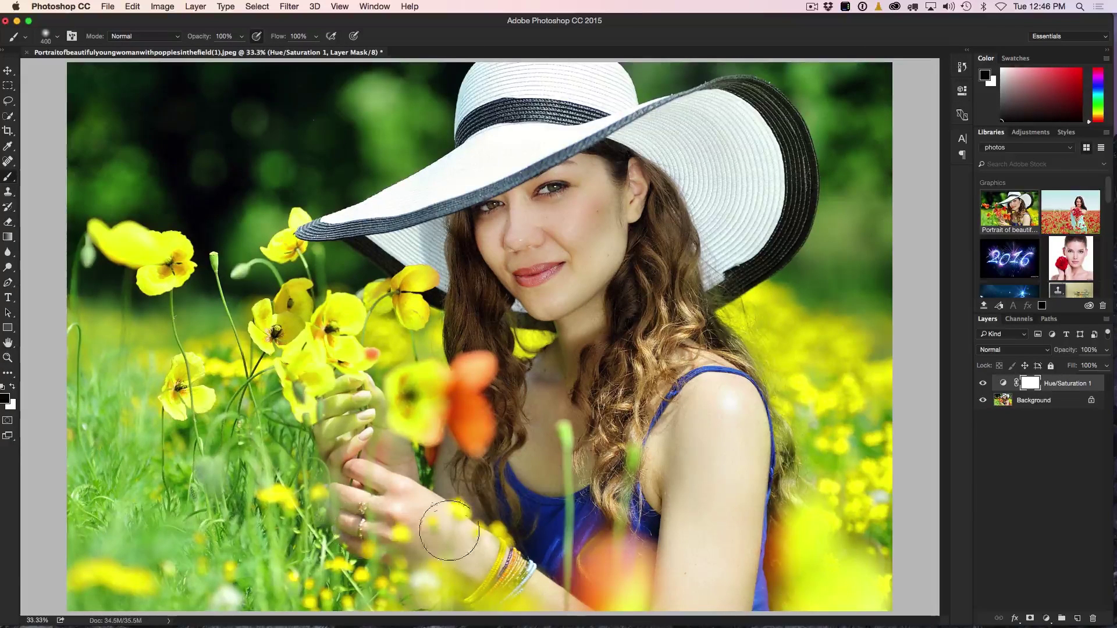
- Mask the hand and fingers at brush sizes 250 and 175, then paint white to re-yellow the nearby poppy
key(bracketleft)
key(bracketleft)
mouse_move(364, 468)
mouse_down()
mouse_move(393, 454)
mouse_move(346, 449)
mouse_move(342, 425)
mouse_move(322, 441)
mouse_move(348, 388)
mouse_move(370, 419)
mouse_move(359, 491)
mouse_move(401, 458)
mouse_move(379, 450)
mouse_move(420, 472)
mouse_move(435, 506)
mouse_up()
key(bracketleft)
key(bracketleft)
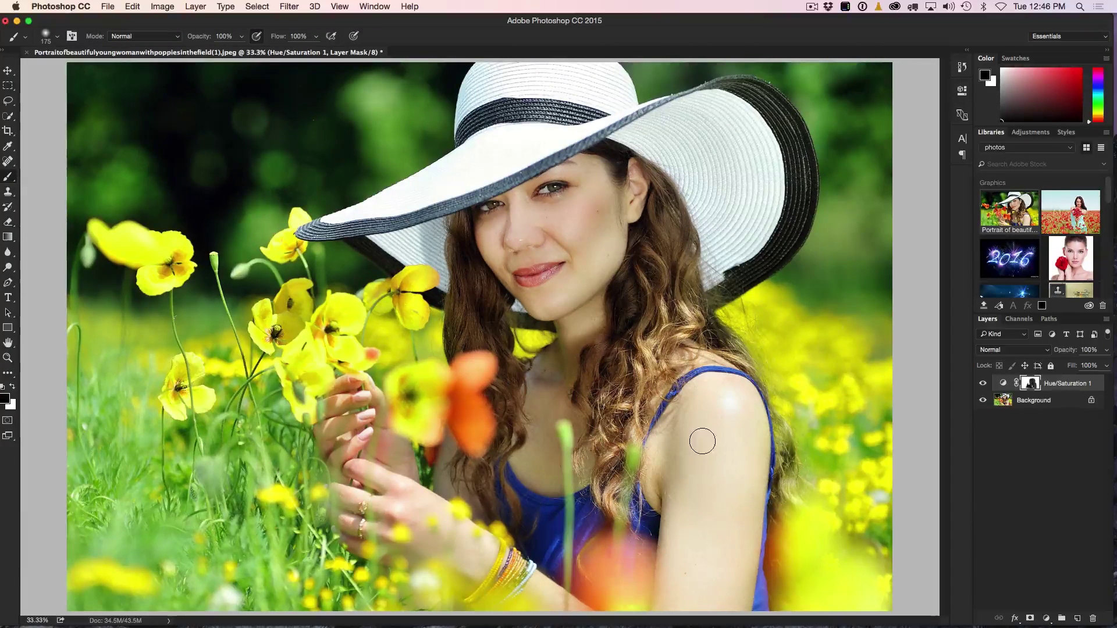
key(x)
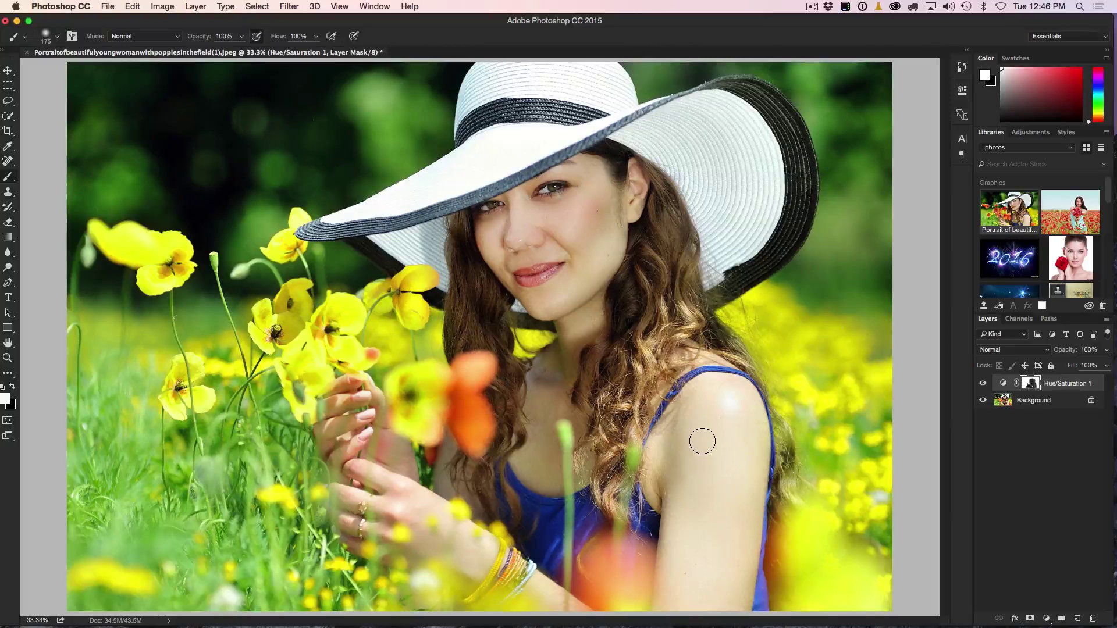
mouse_move(451, 394)
mouse_down()
mouse_move(475, 366)
mouse_move(456, 377)
mouse_move(477, 416)
mouse_move(474, 446)
mouse_move(477, 407)
mouse_move(475, 426)
mouse_move(427, 445)
mouse_move(447, 356)
mouse_up()
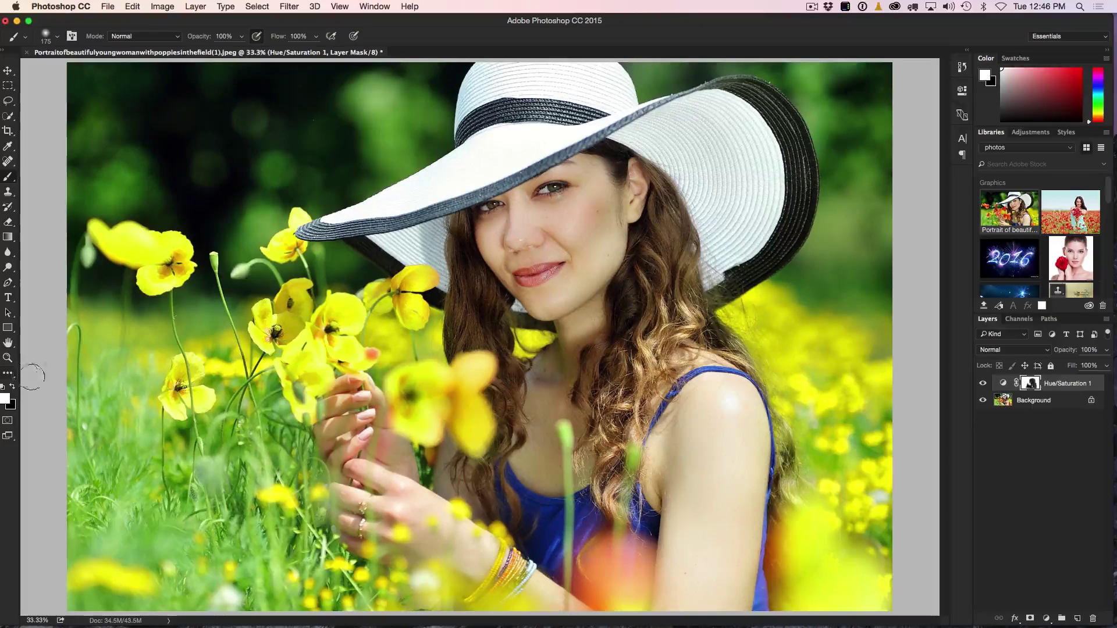